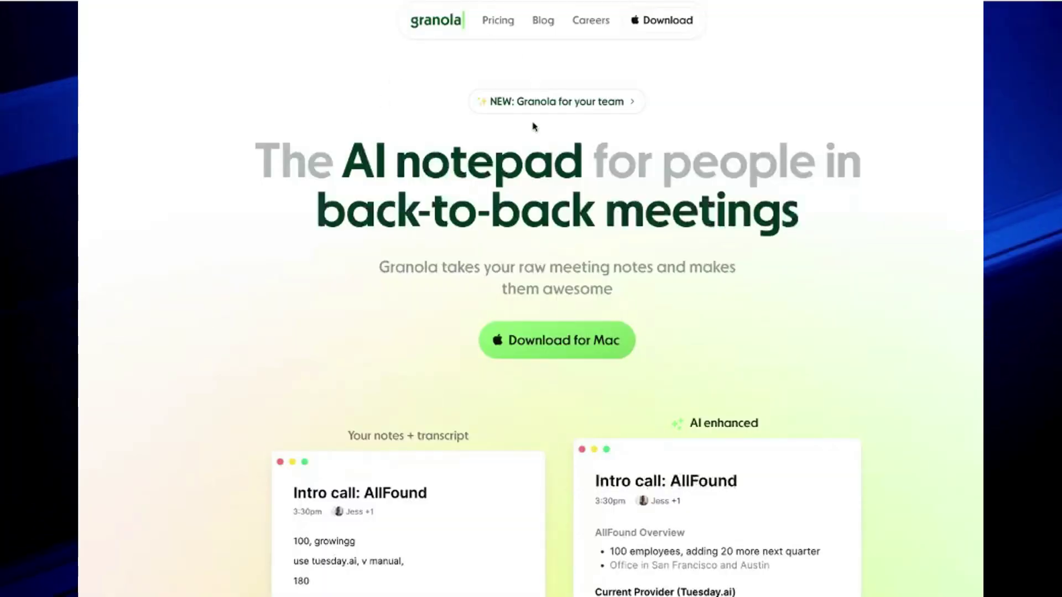
Step: Scroll the Granola homepage past the notes-and-transcript demo down to Customizable templates
scroll(498, 166, down, 5)
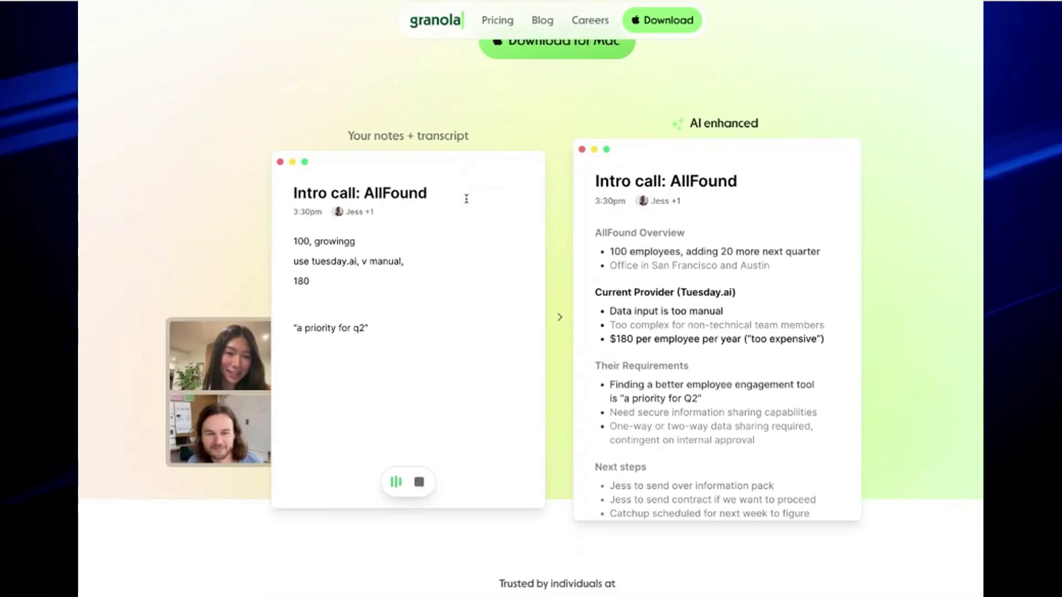
drag(348, 135, 509, 137)
click(706, 127)
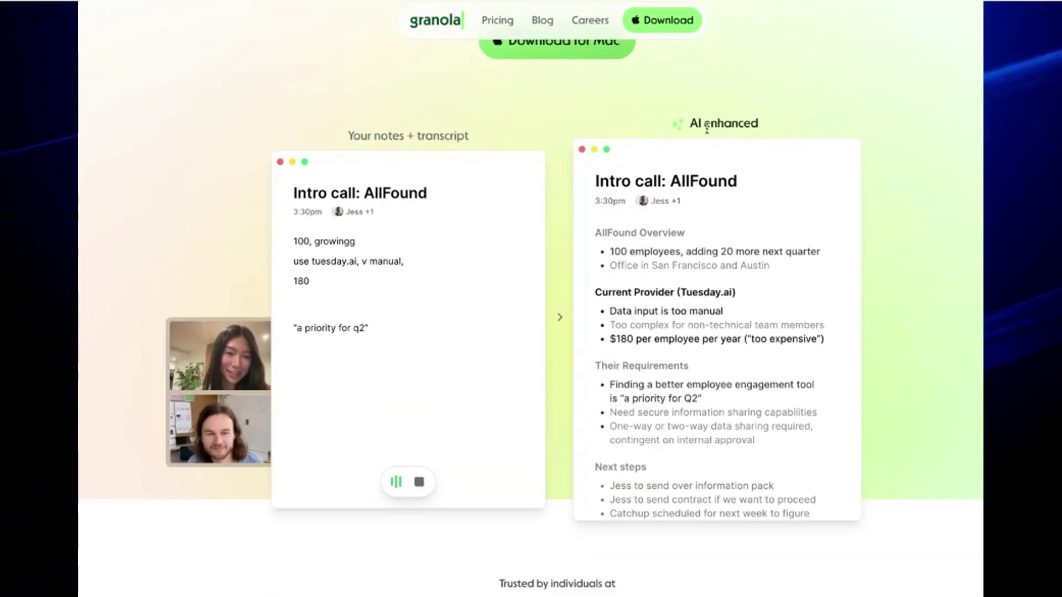
drag(707, 129, 825, 133)
scroll(194, 279, down, 2)
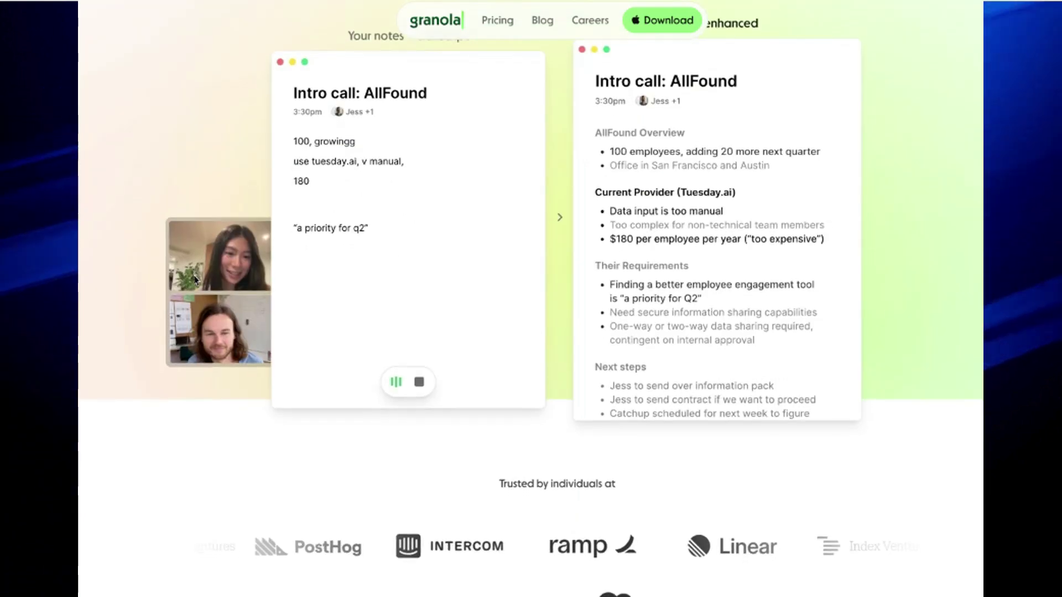
scroll(194, 279, down, 10)
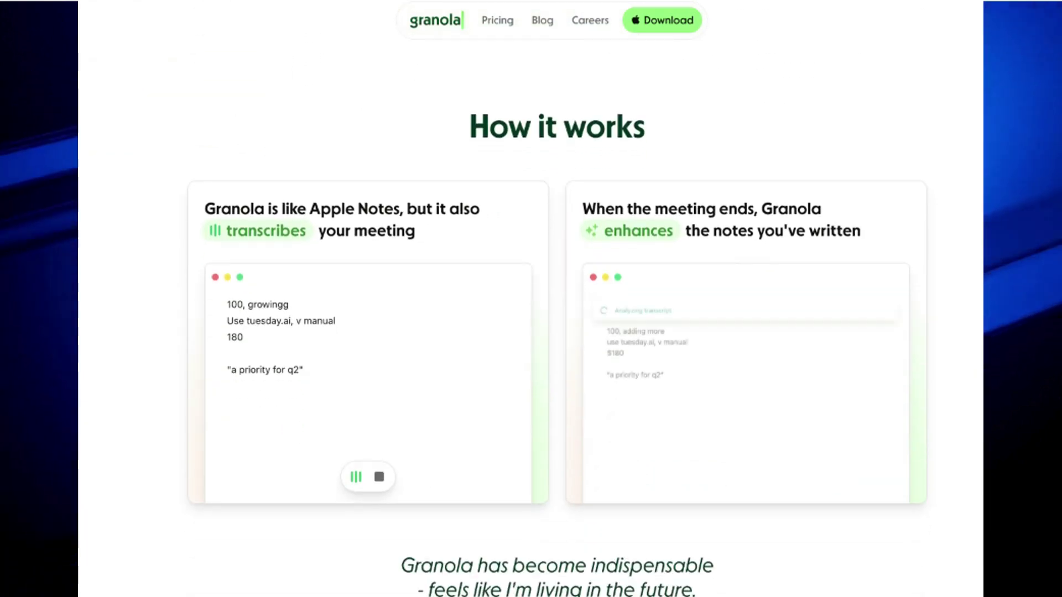
scroll(161, 253, down, 4)
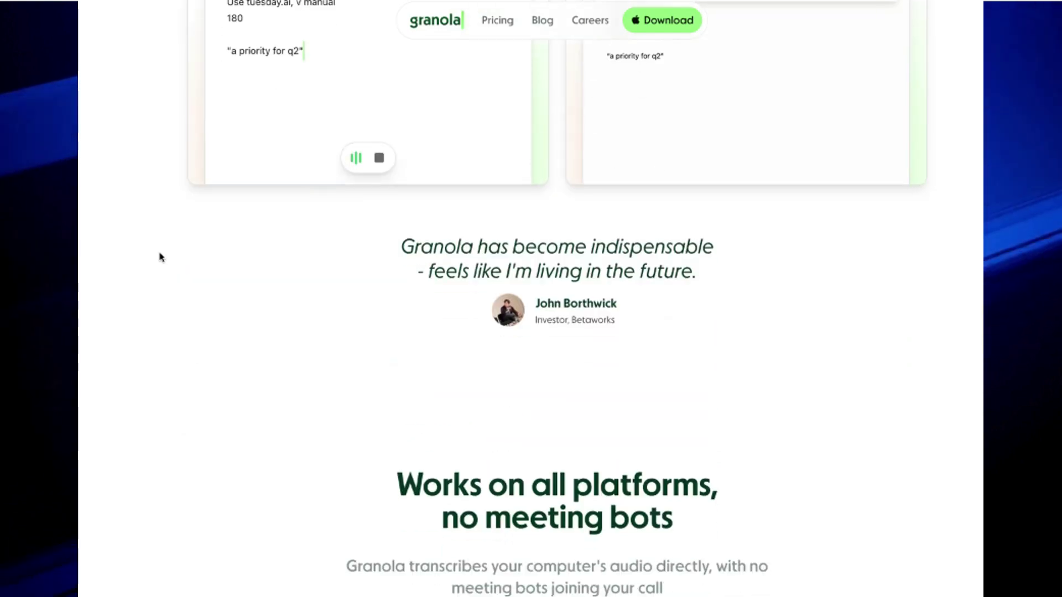
scroll(161, 255, down, 4)
scroll(161, 256, down, 4)
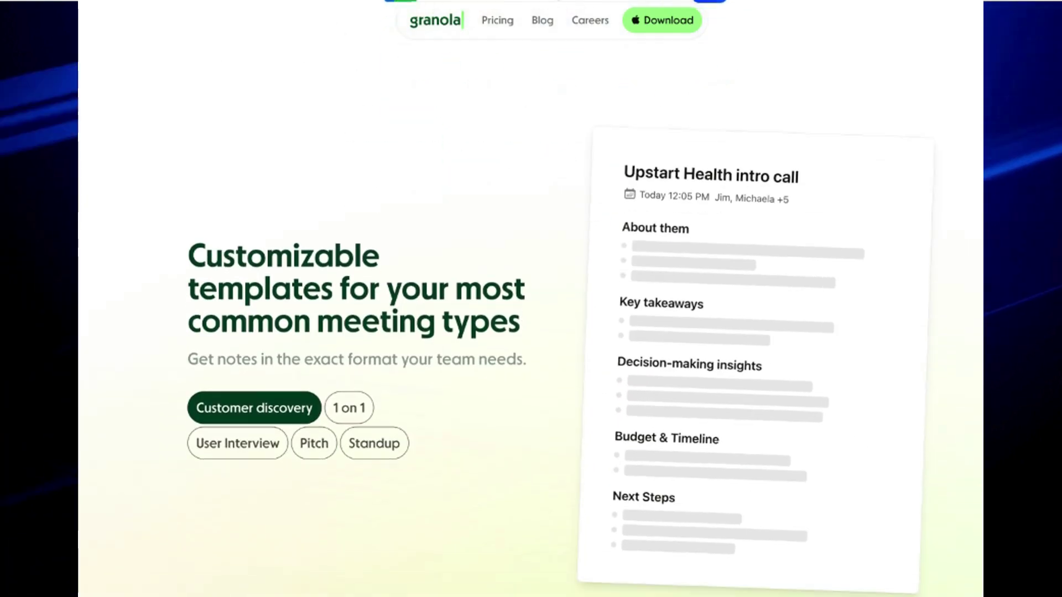
scroll(530, 298, down, 2)
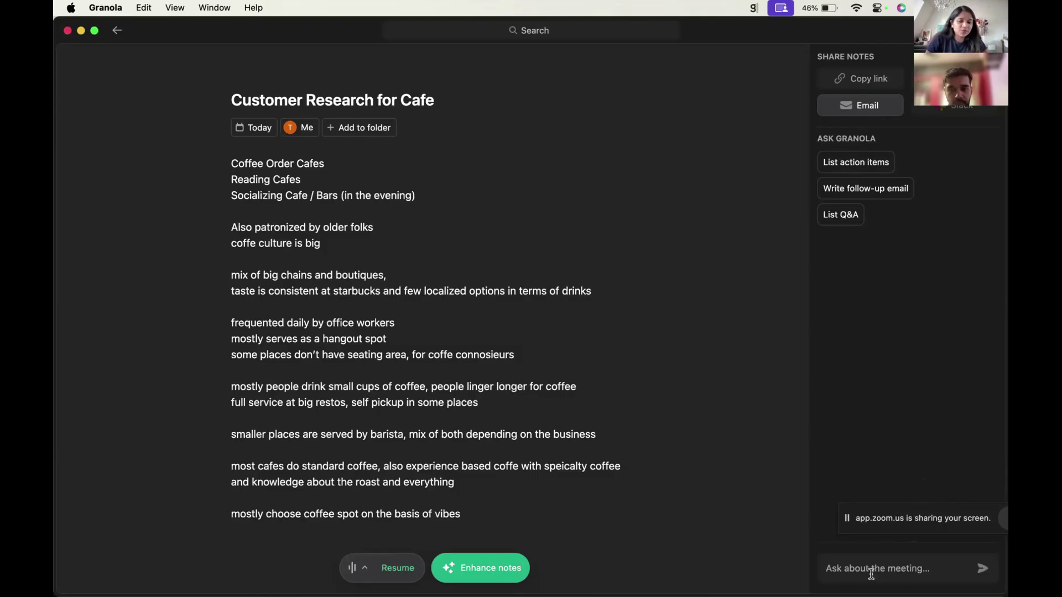
Step: Run AI enhancement on the rough cafe meeting notes
click(480, 568)
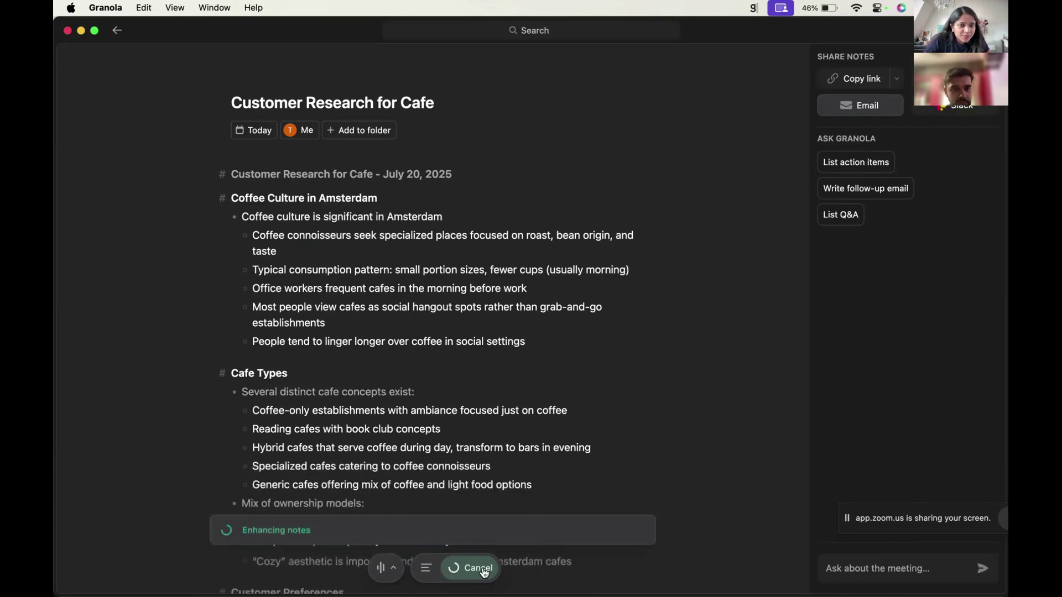
scroll(406, 332, down, 15)
scroll(406, 332, up, 4)
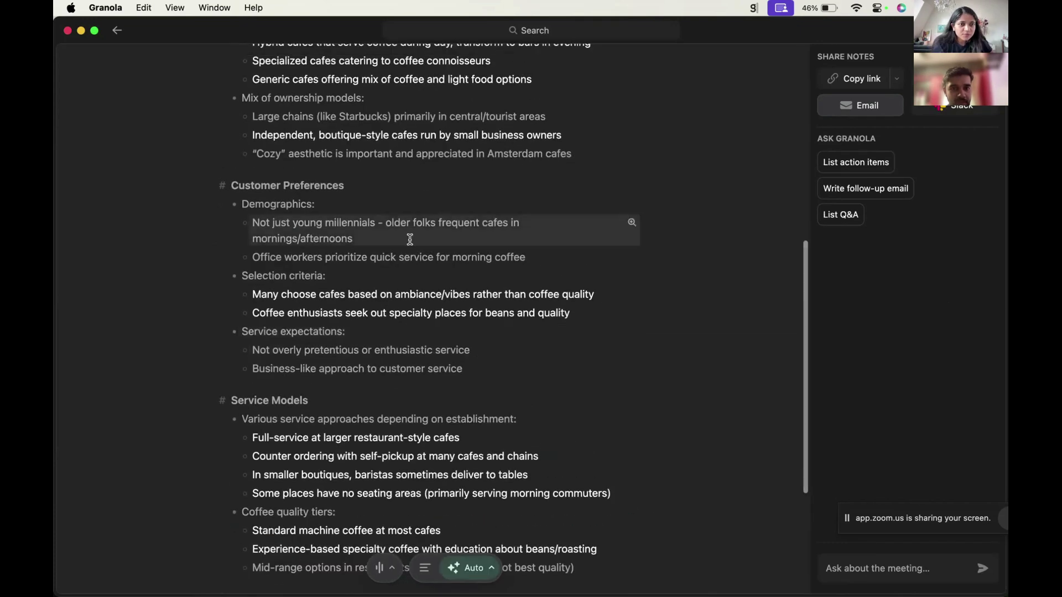
click(386, 223)
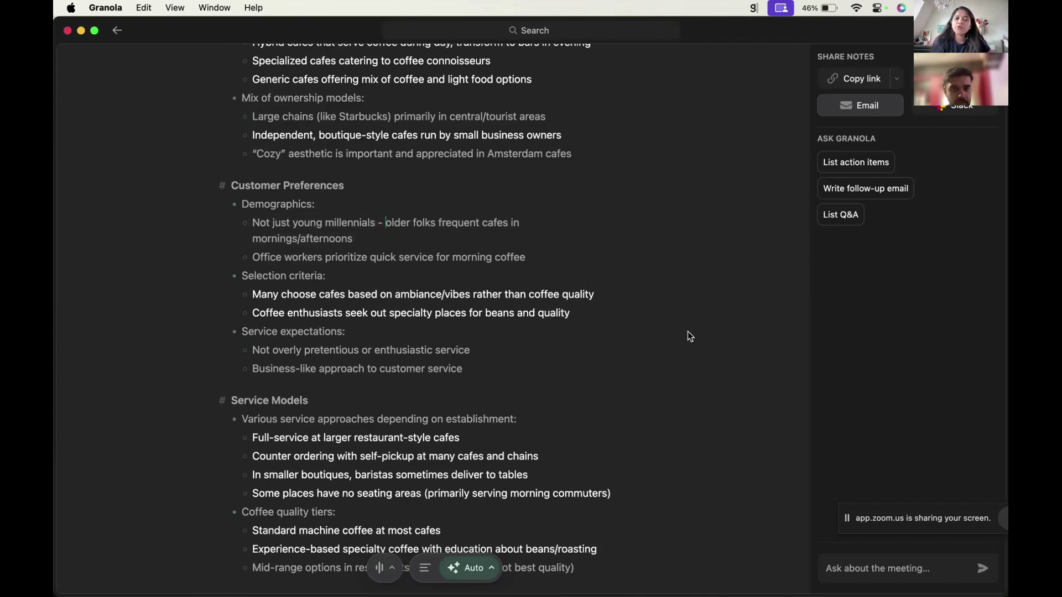
Step: Review the generated Customer Preferences, Service Models and Next Steps sections
scroll(687, 332, down, 1)
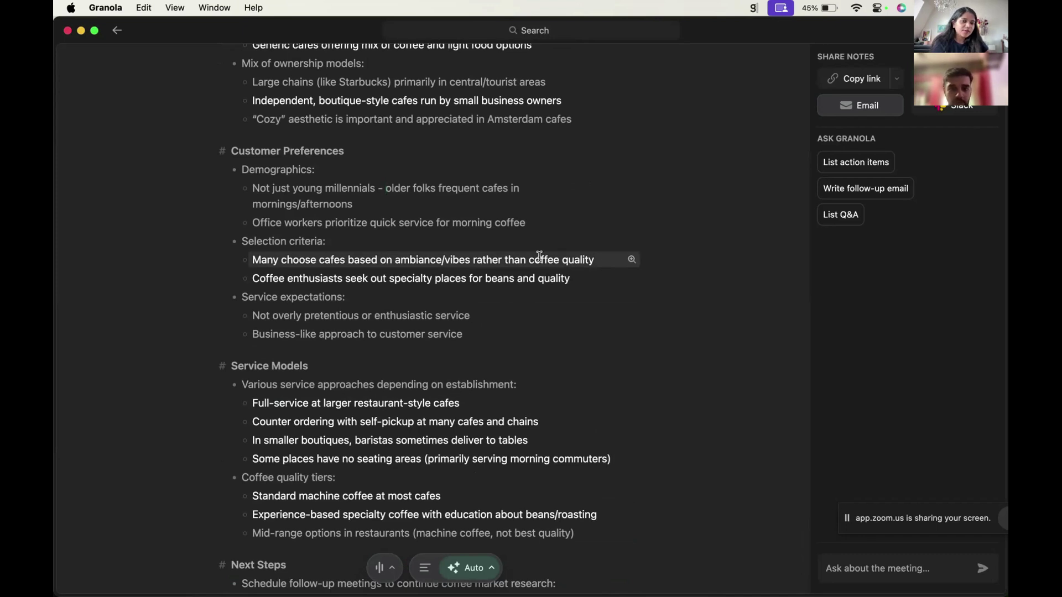
scroll(683, 493, down, 1)
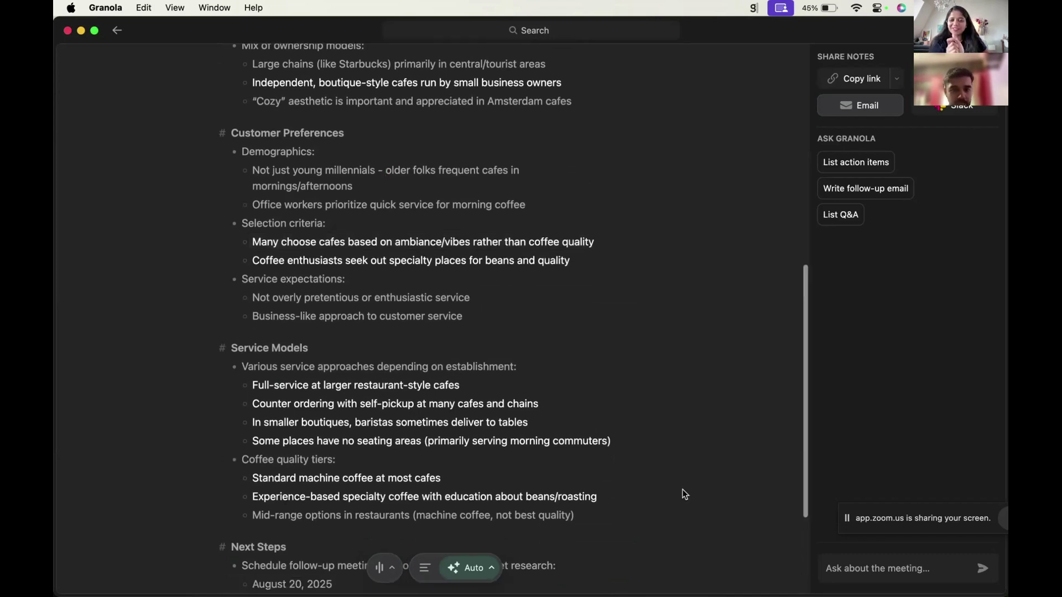
scroll(683, 493, down, 1)
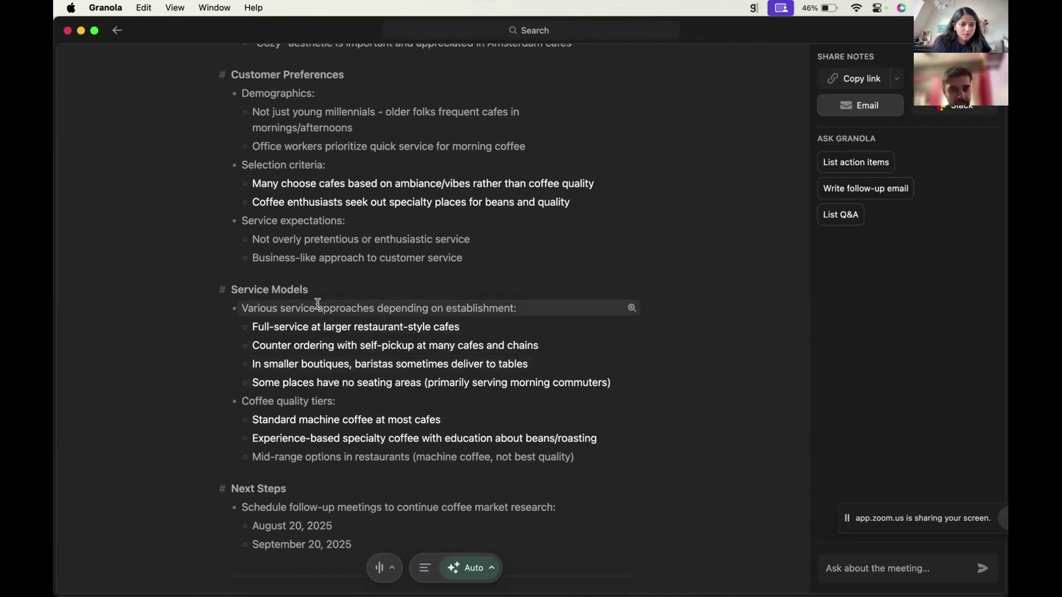
scroll(684, 493, up, 1)
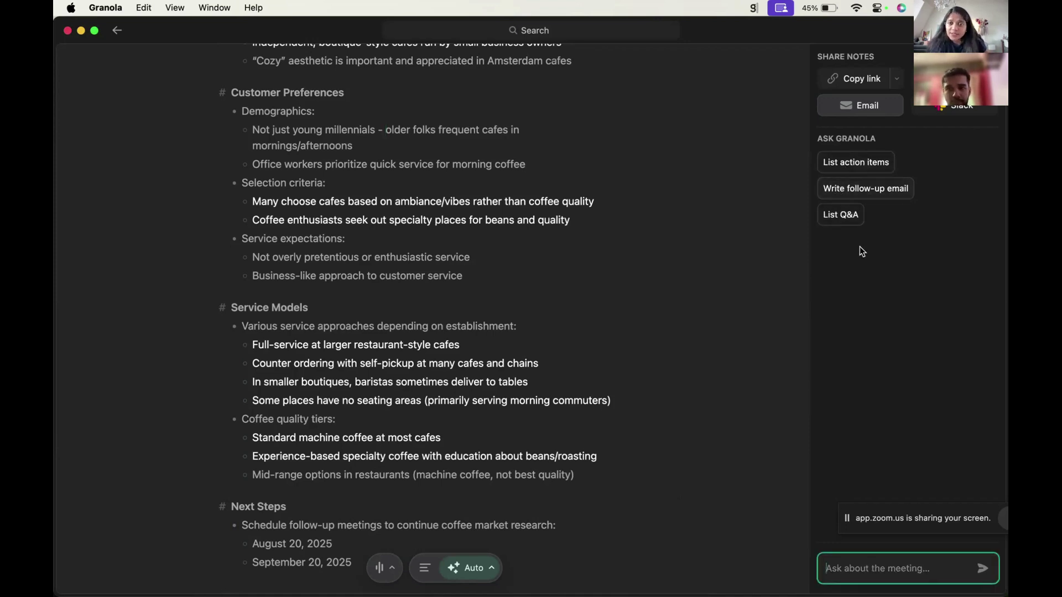
Step: Ask Granola for the next steps and draft the 'Follow-Up on Coffee Research' email
click(846, 172)
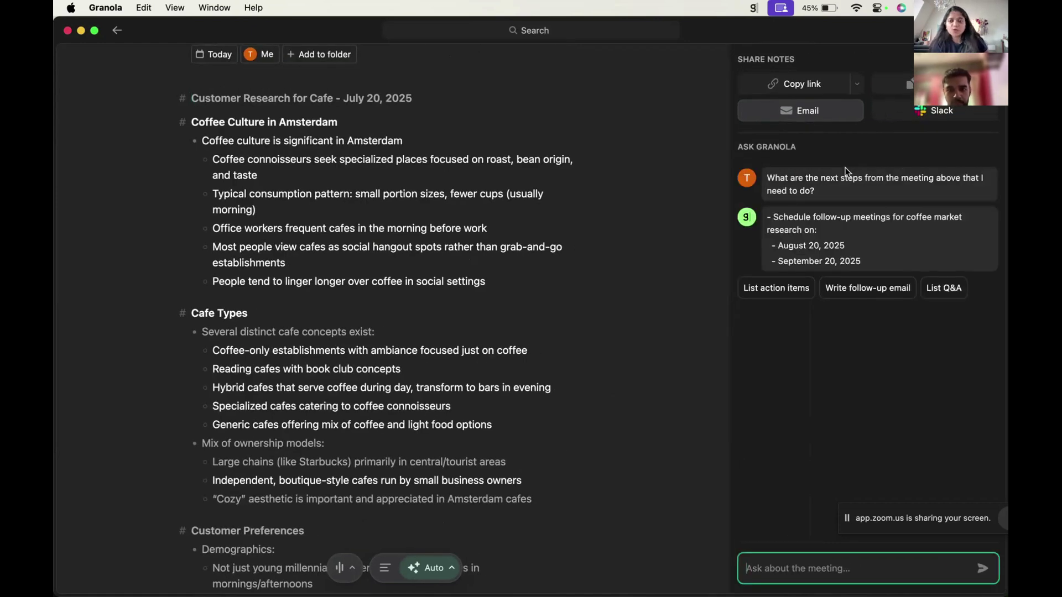
click(856, 288)
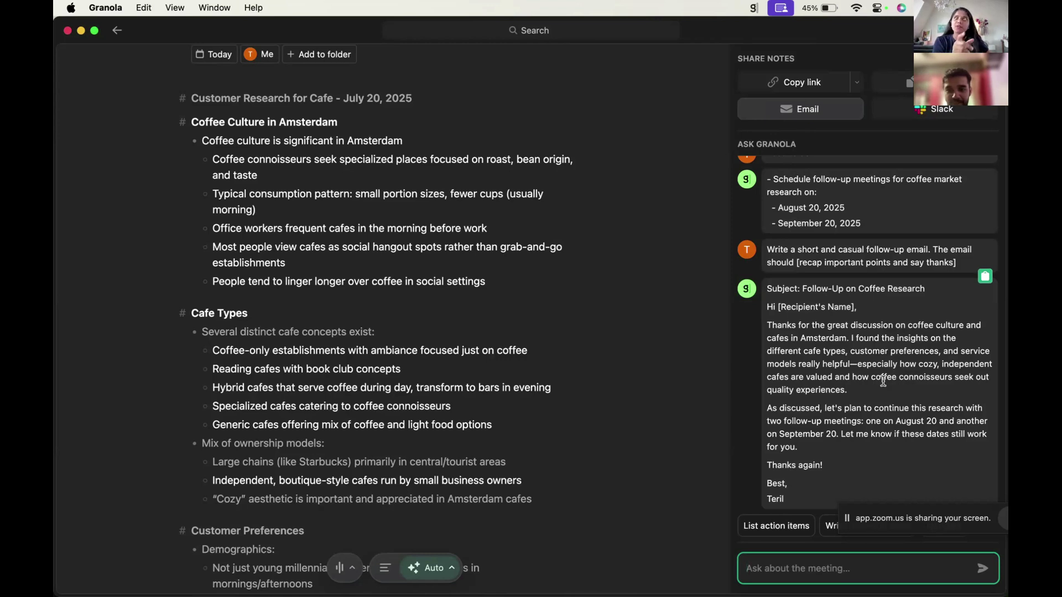
scroll(668, 478, down, 1)
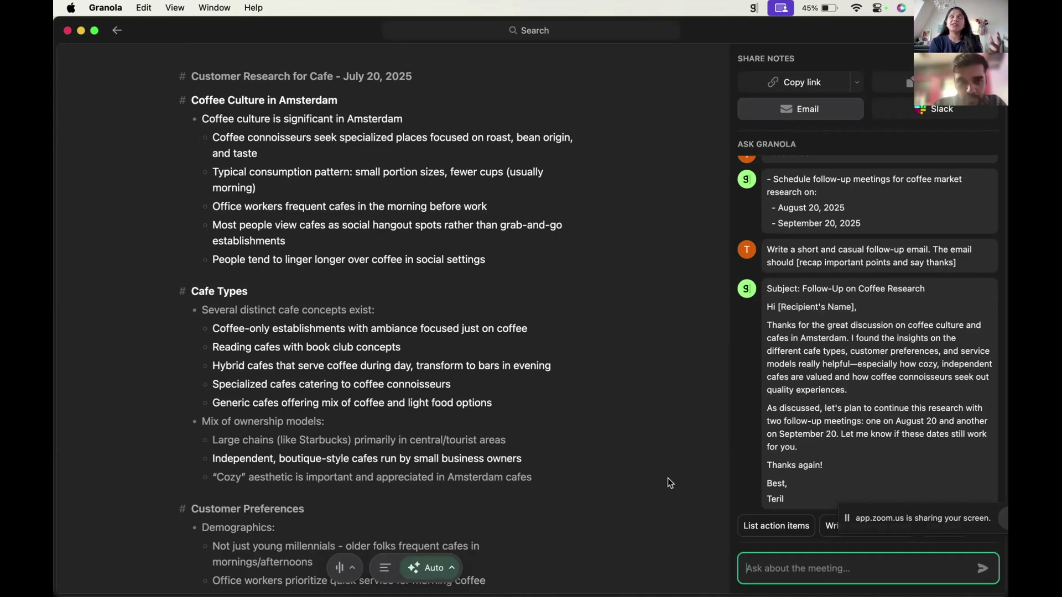
Step: Ask Granola for 2-3 little-known insights on Amsterdam's coffee culture
text(give me 2-3)
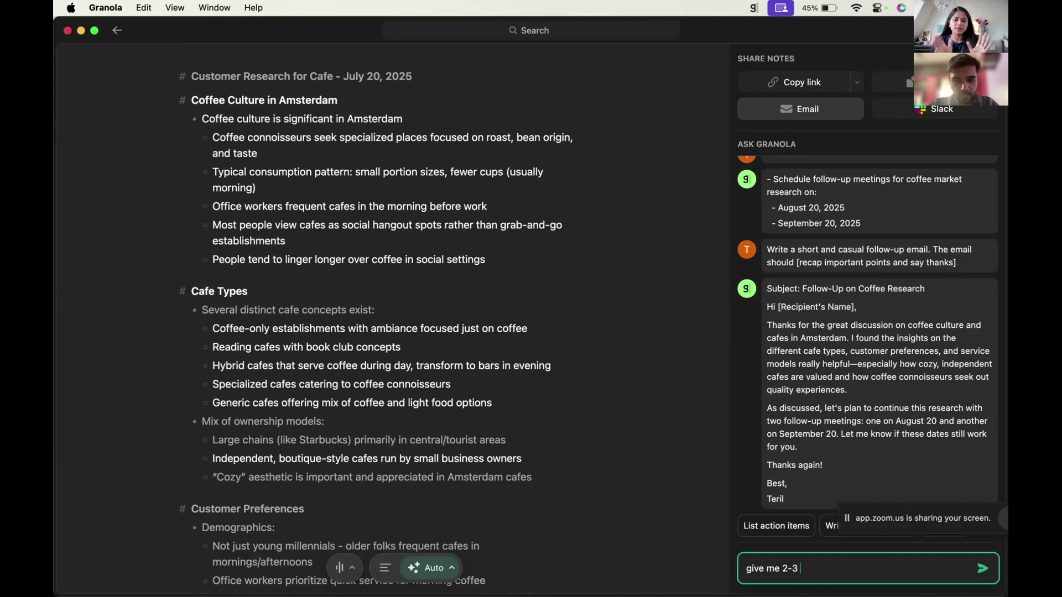
text( key insights )
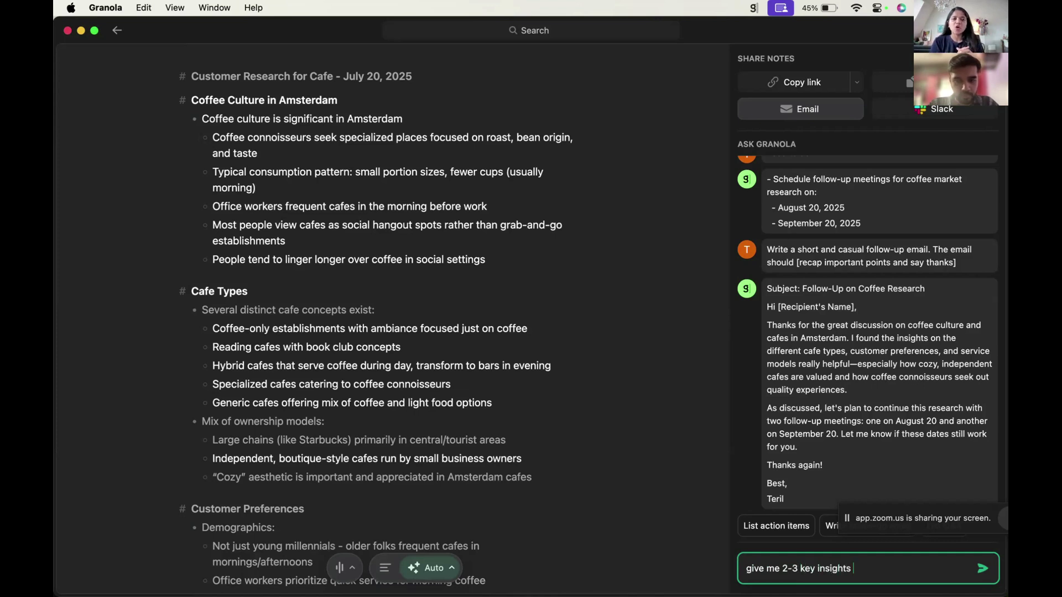
text(f)
key(BackSpace)
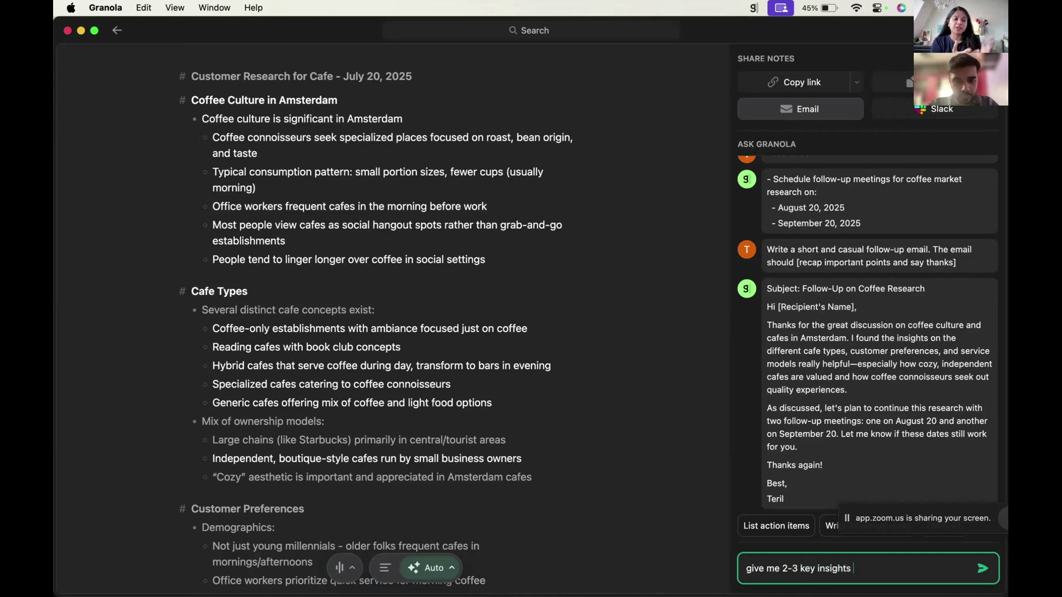
text(on the coffee culture in Amsterdam that is not widely known)
key(Return)
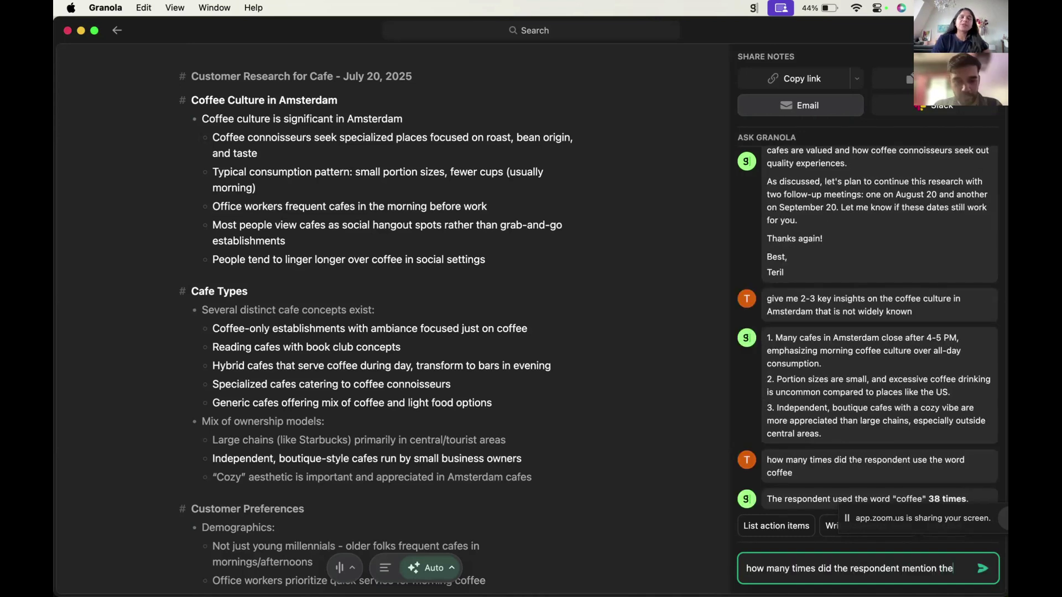
Step: Ask how many times the respondent mentioned the coffee roast and in what context
text(roast of th)
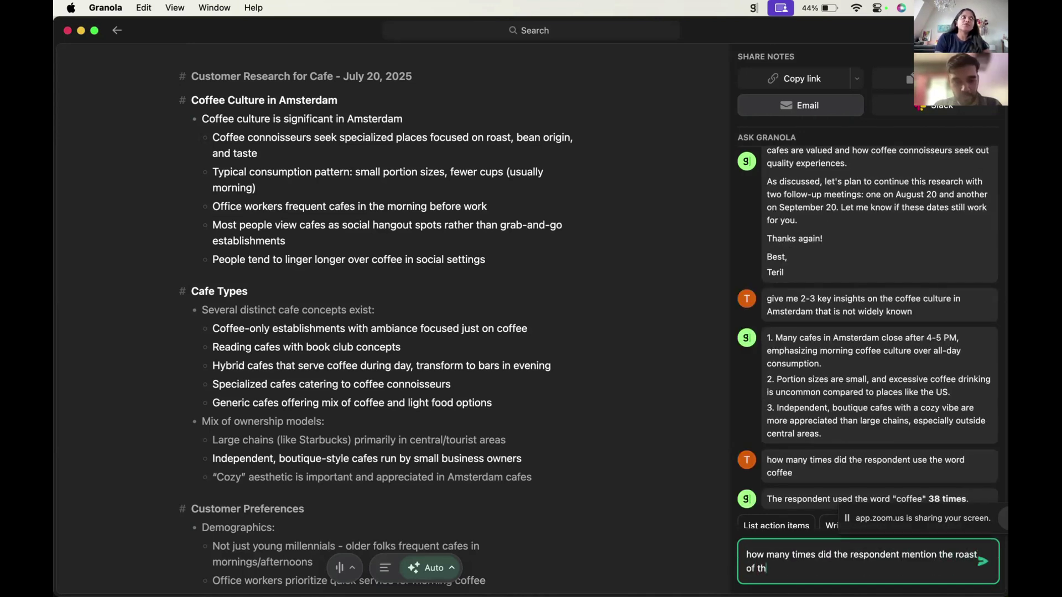
text(e coffe and)
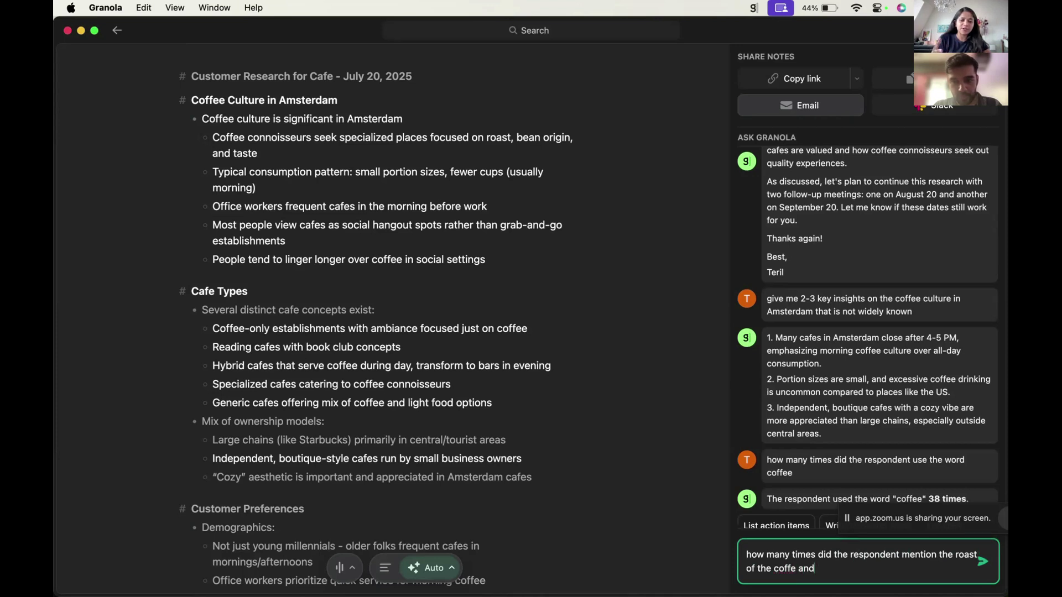
key(BackSpace)
key(BackSpace)
key(BackSpace)
key(BackSpace)
text(e and in wh)
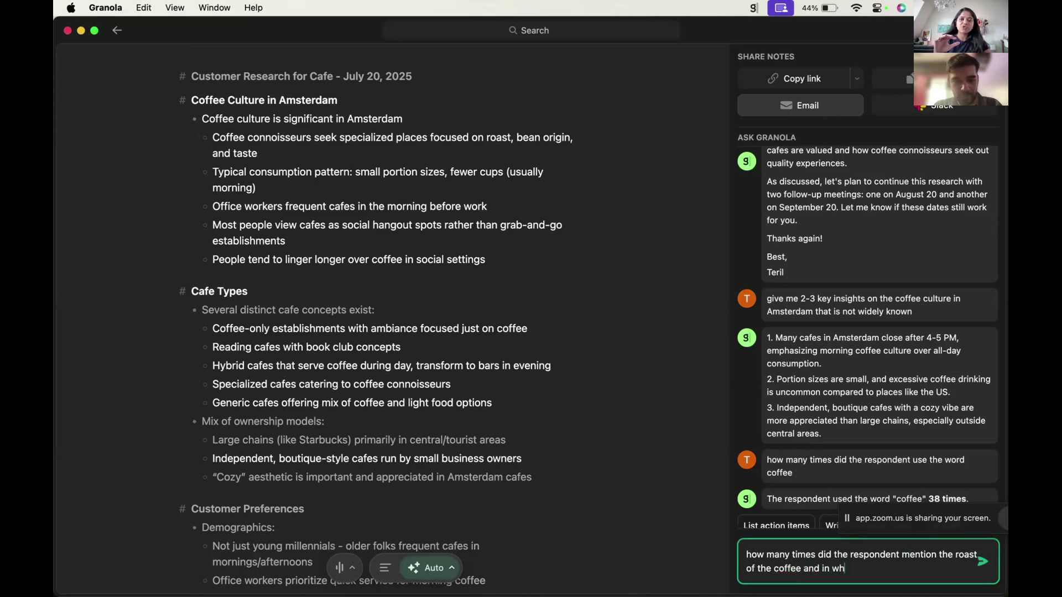
text(at context)
key(Return)
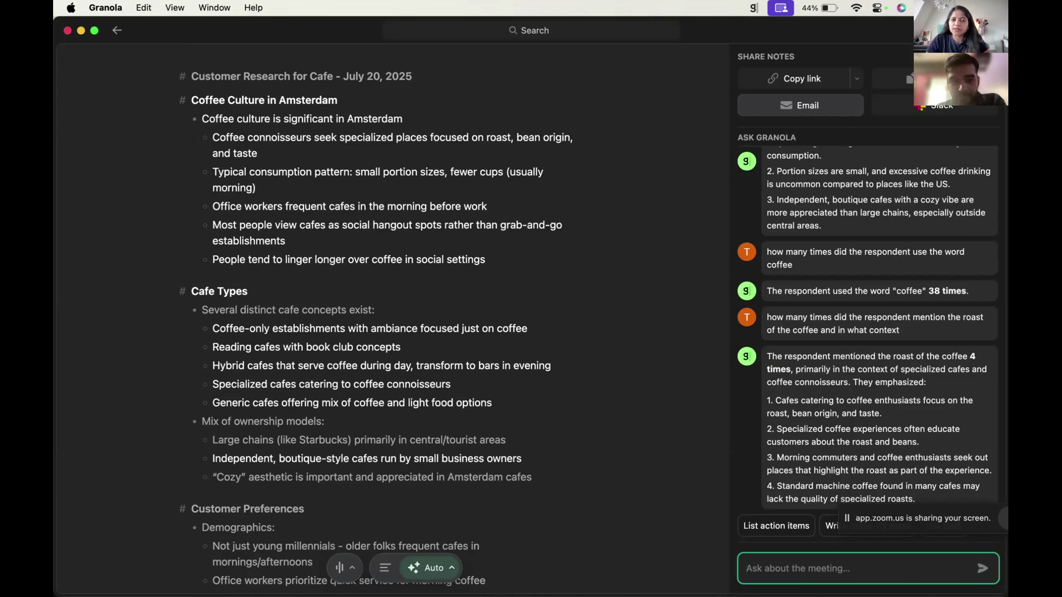
Step: Show the link sharing permission options beside Copy link
click(859, 79)
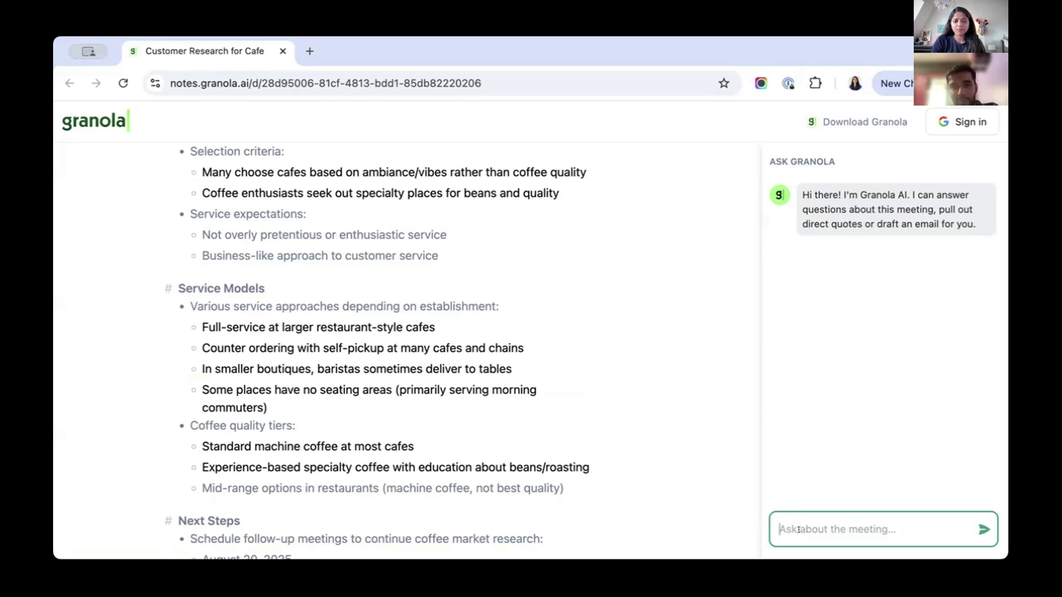
Step: Ask 'Can you visualise the cafe types?' and review the five-type answer
text(Can you viosual)
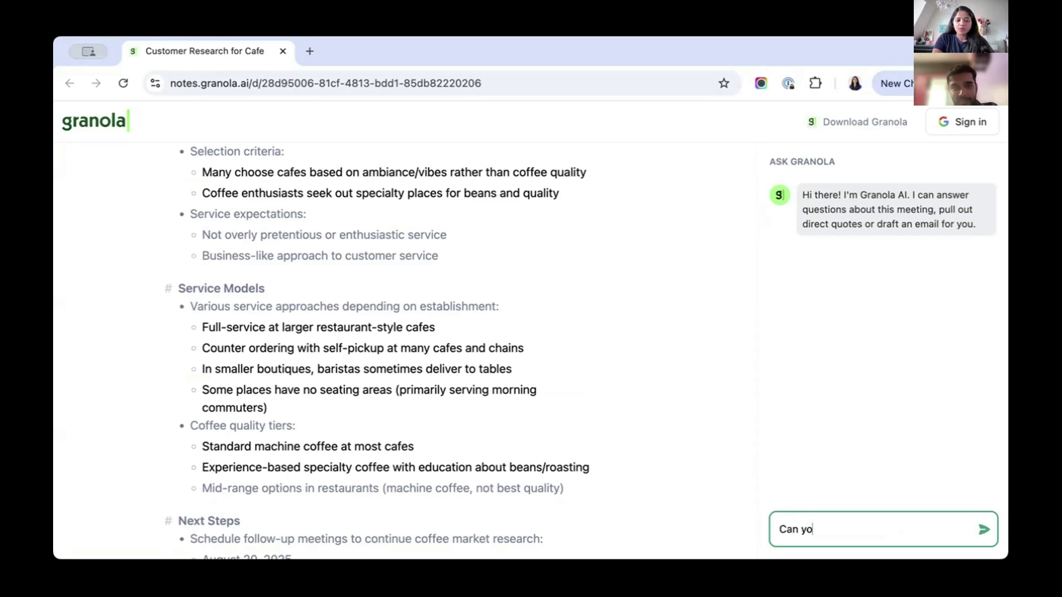
key(BackSpace)
key(BackSpace)
key(BackSpace)
key(BackSpace)
key(BackSpace)
text(su)
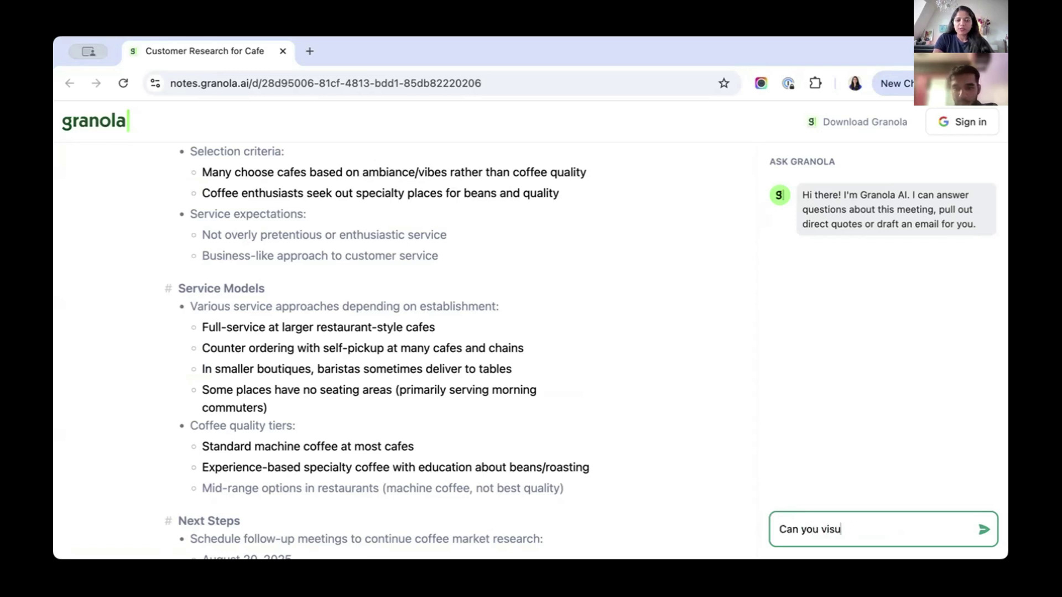
text(alise the cafe types?)
key(Return)
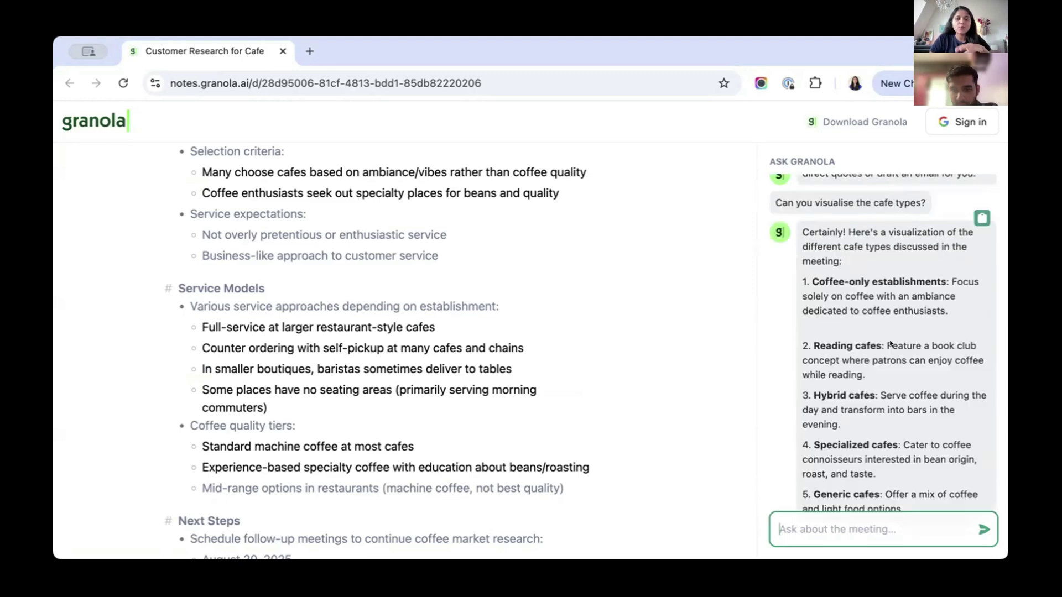
scroll(890, 344, down, 2)
scroll(890, 343, up, 2)
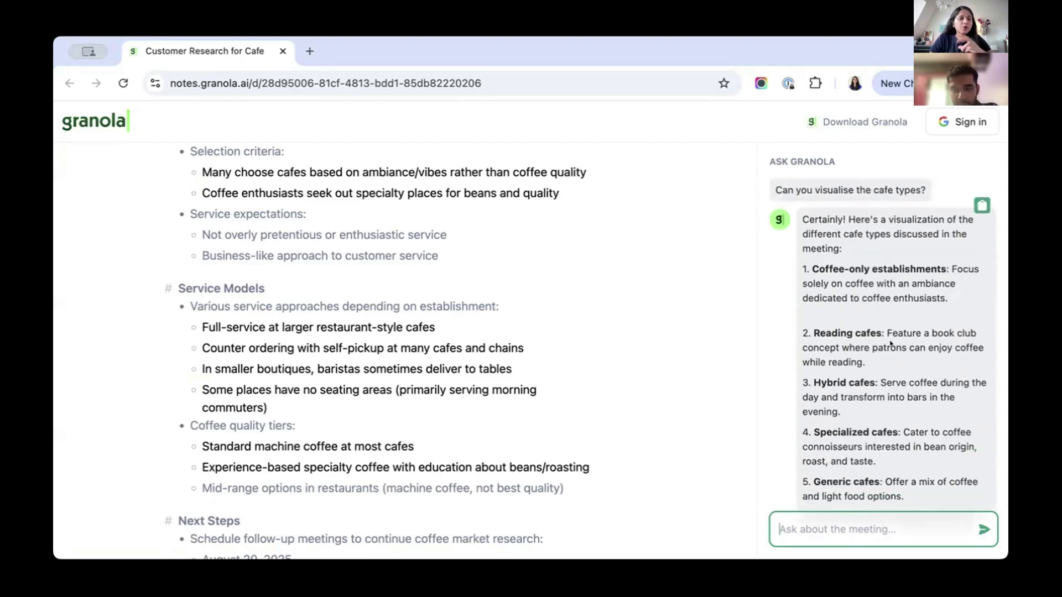
scroll(882, 389, down, 2)
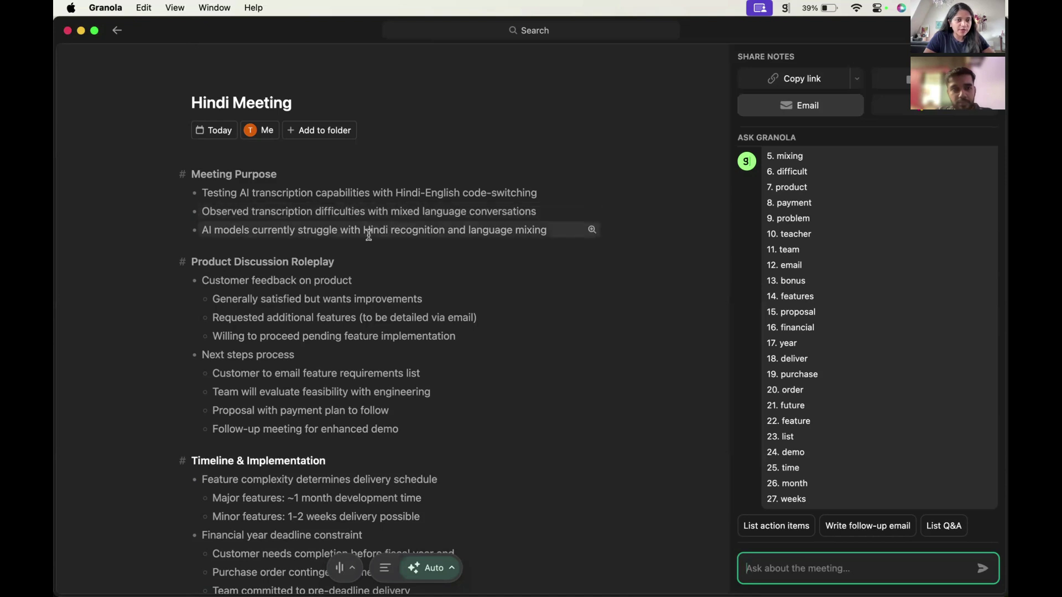
Step: Leave the note for the home list and open Granola Settings with Cmd+,
click(117, 31)
key(super+comma)
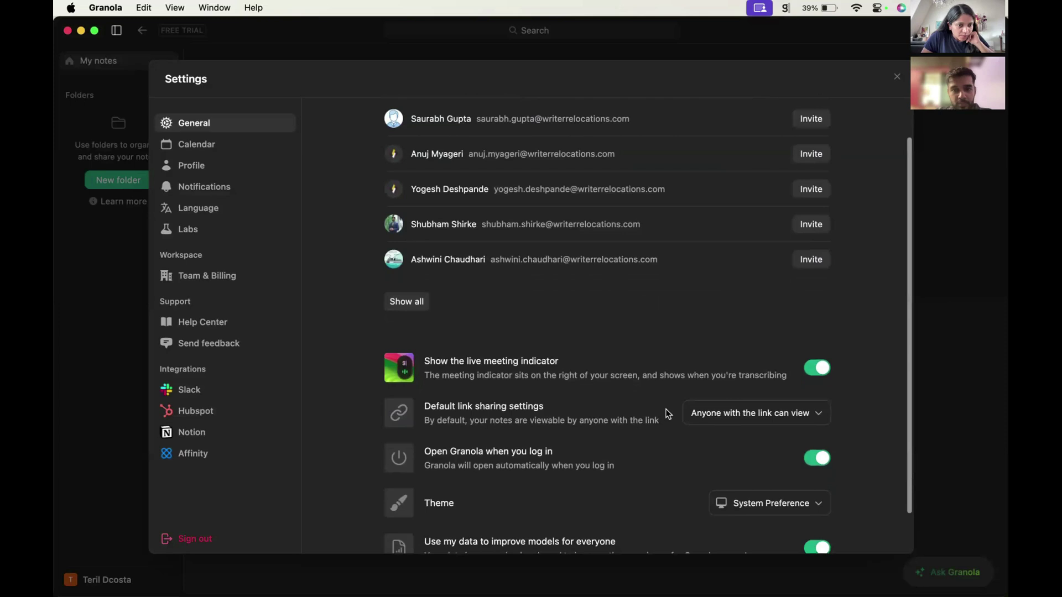
scroll(666, 412, down, 1)
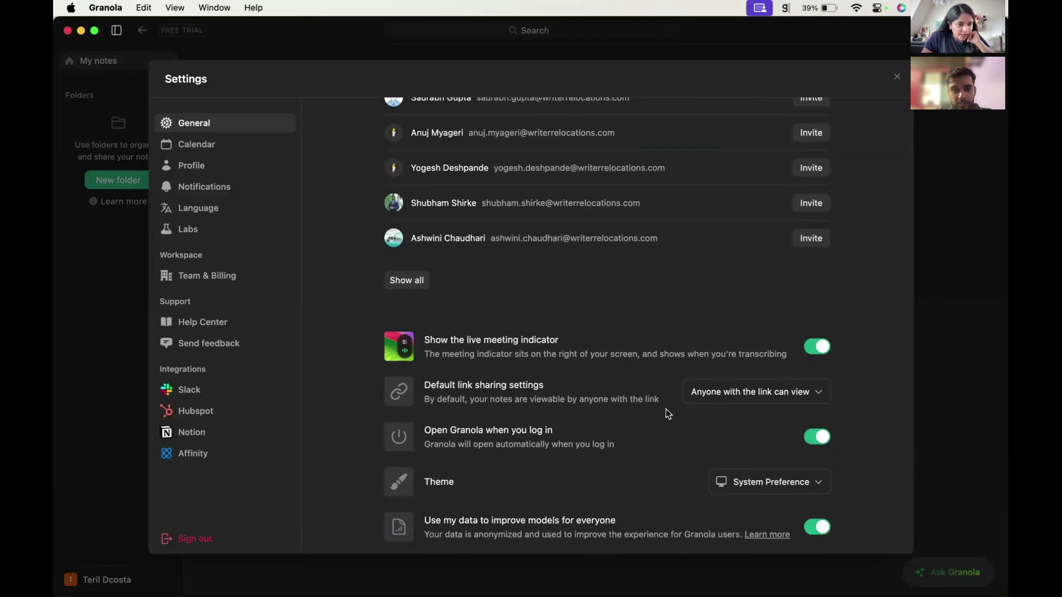
Step: Browse the Notion, Hubspot, Notifications and Language settings pages
click(192, 432)
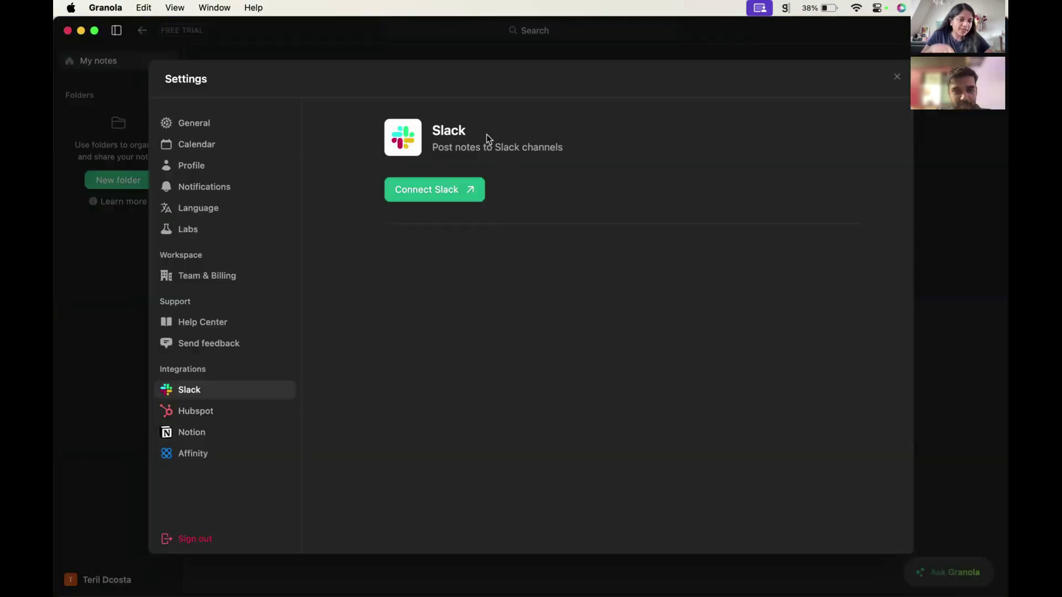
click(197, 415)
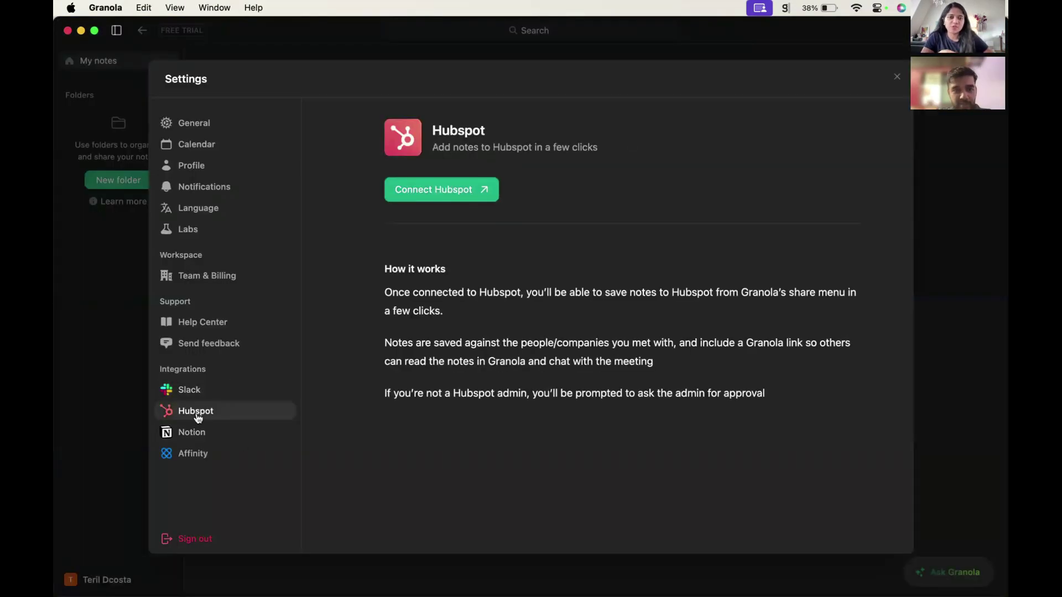
click(205, 186)
triple_click(450, 212)
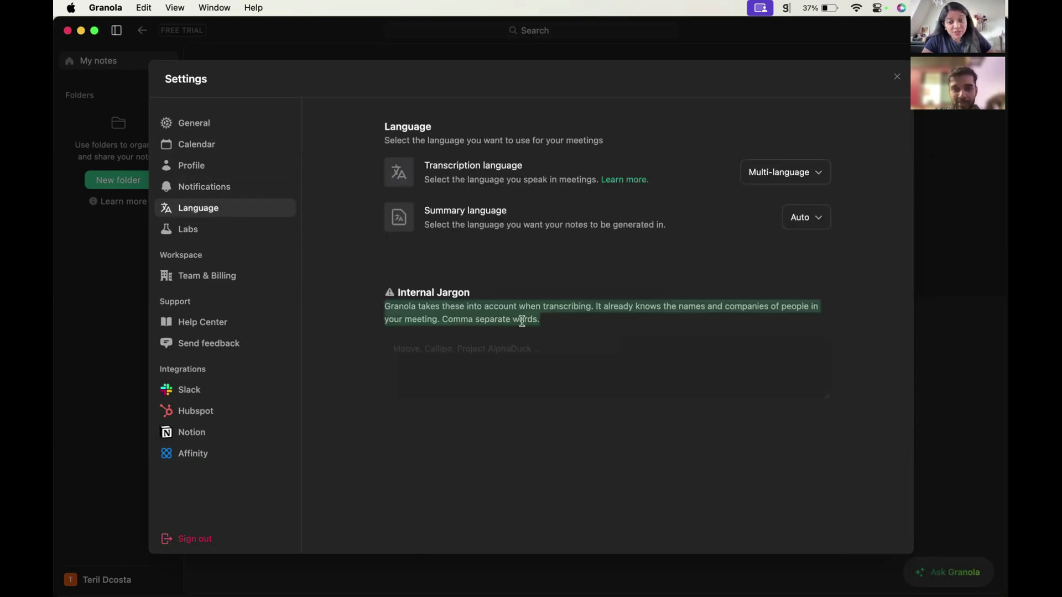
click(522, 316)
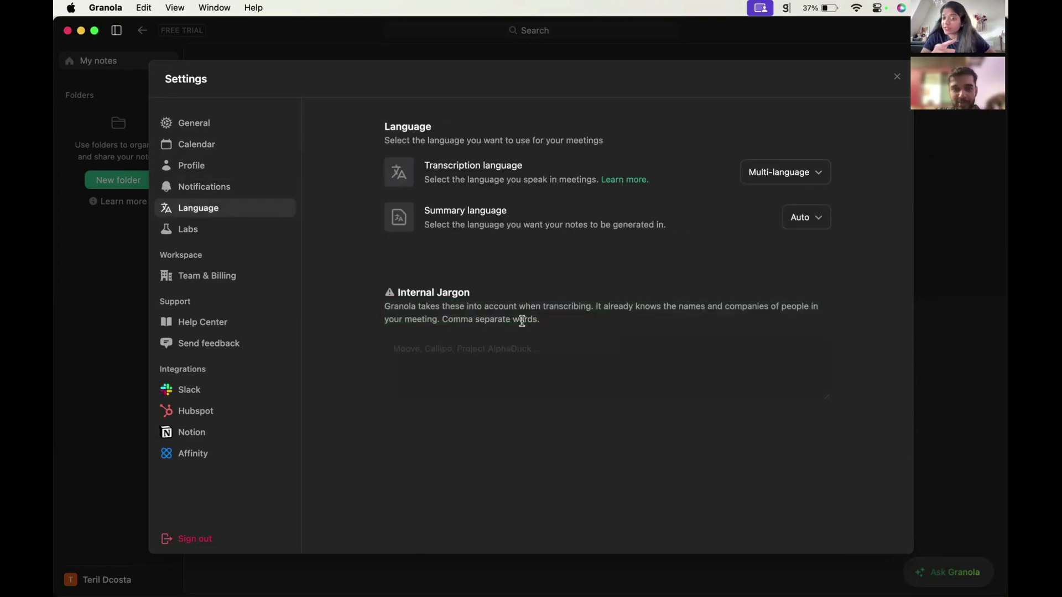
mouse_move(389, 291)
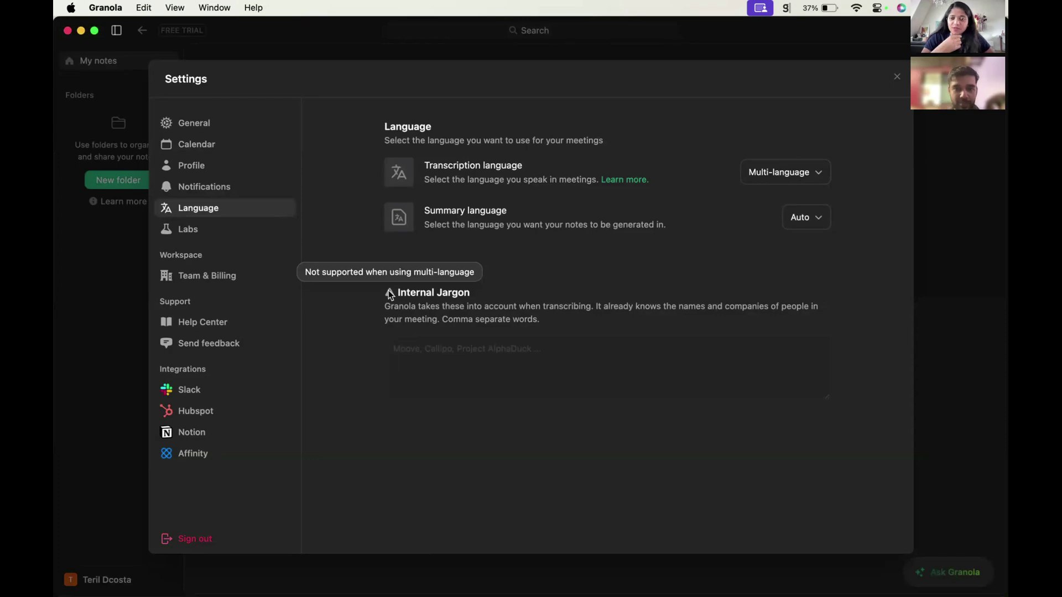
Step: Close Settings, open the Hindi Meeting note and show its Hindi-English transcript
key(Escape)
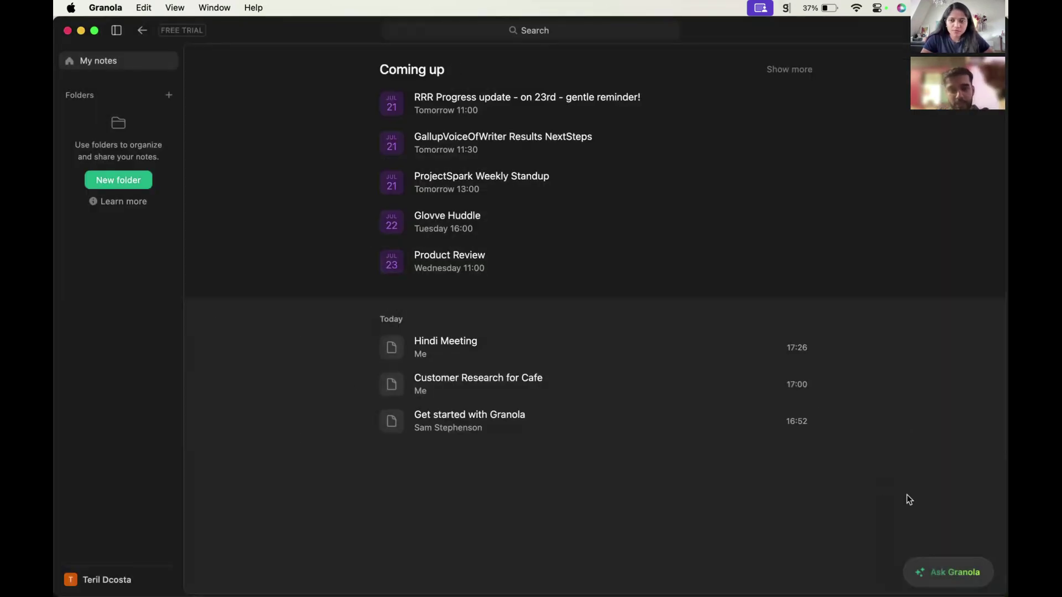
click(457, 344)
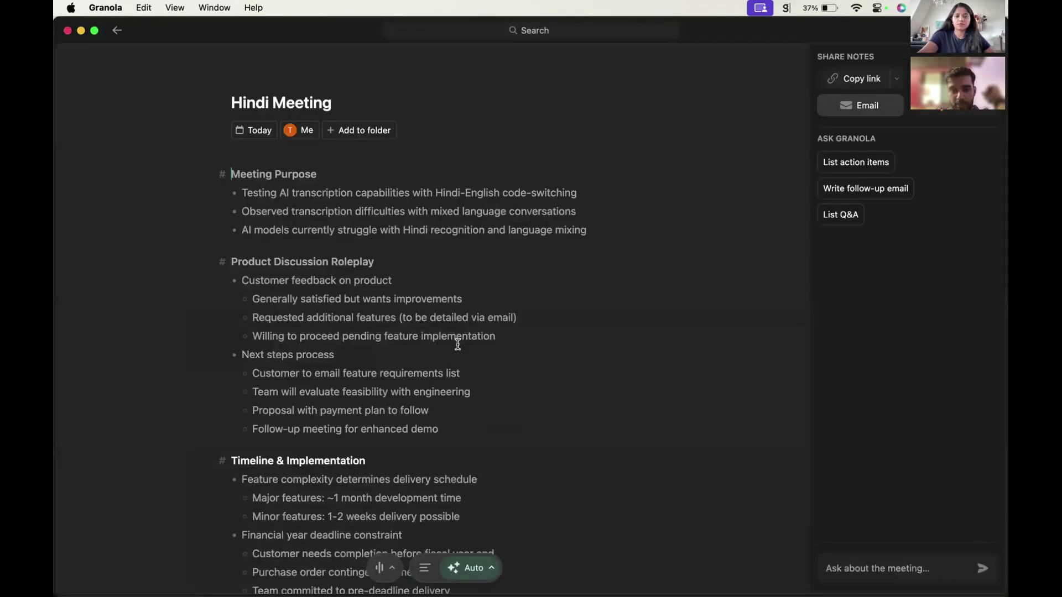
click(409, 569)
scroll(375, 389, up, 1)
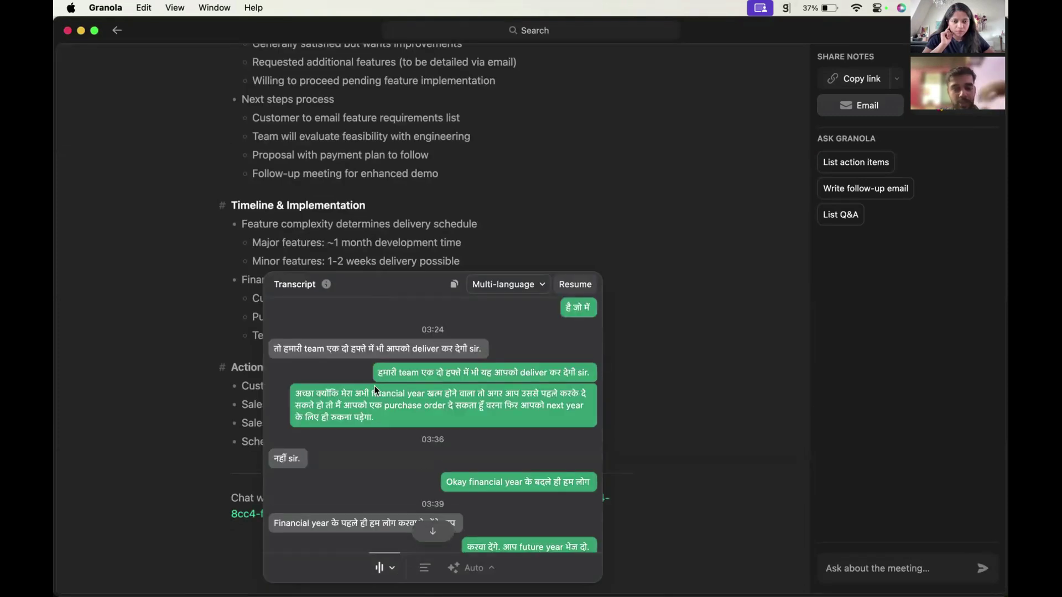